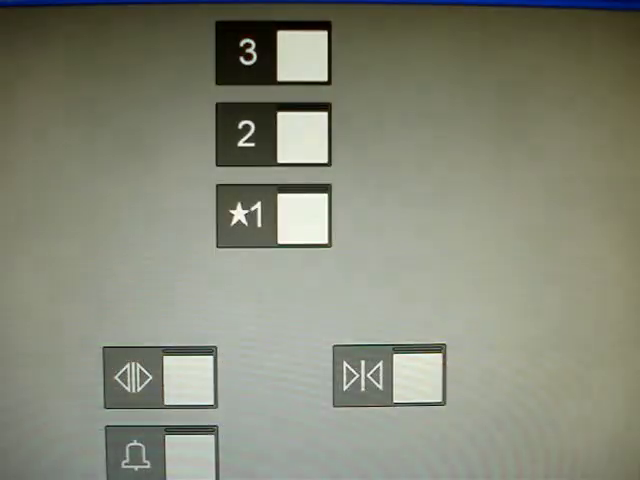
left_click(302, 53)
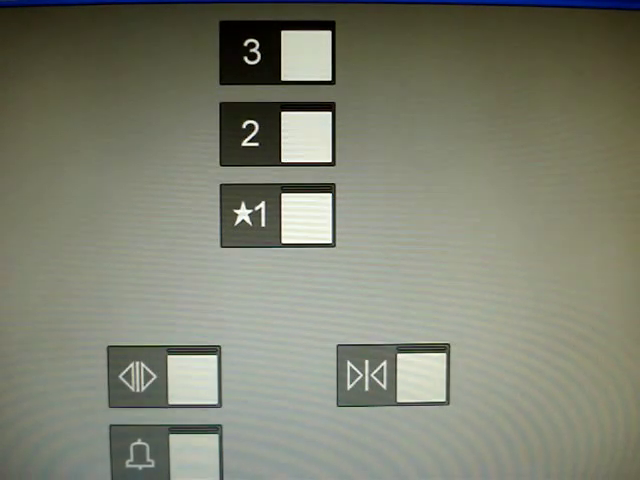
left_click(307, 215)
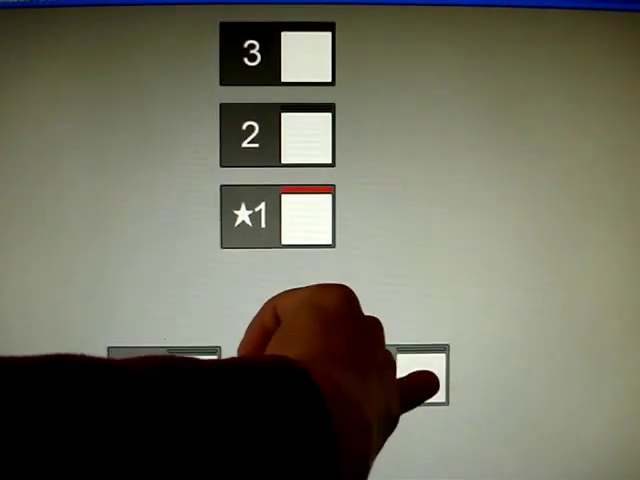
left_click(420, 375)
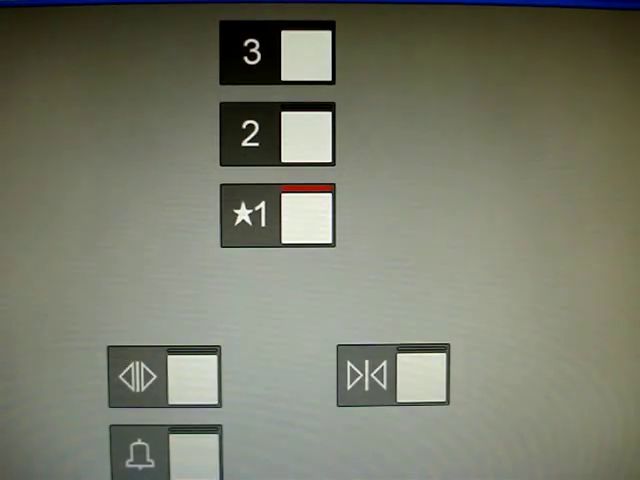